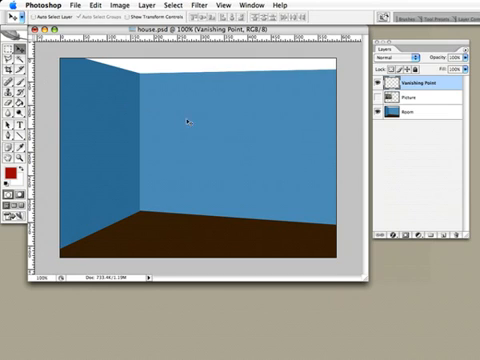
Draw two red Line-tool perspective lines along the ceiling and floor edges converging on the right wall
click(378, 98)
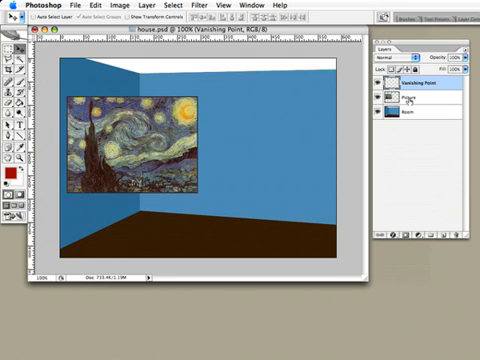
click(378, 98)
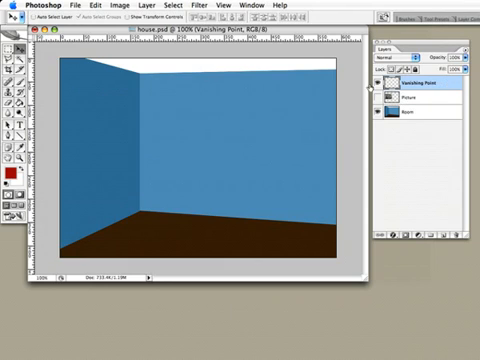
key(u)
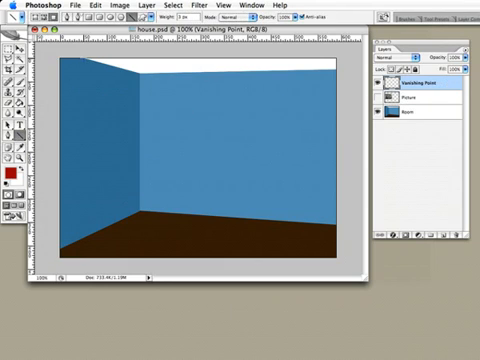
drag(83, 58, 355, 139)
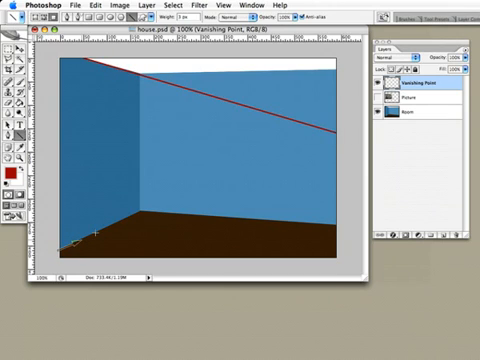
drag(60, 250, 352, 107)
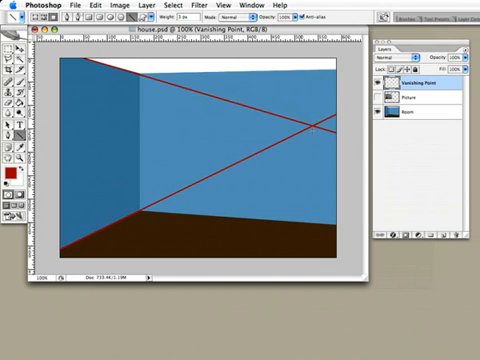
Show and select the Picture layer and start Edit > Transform > Distort on it
click(378, 97)
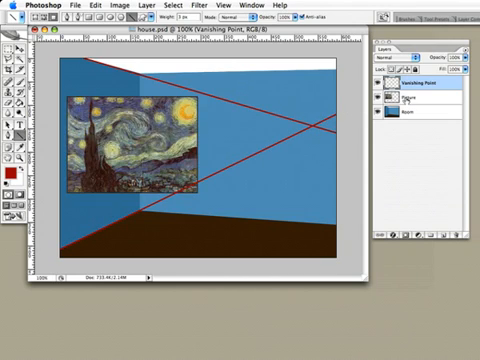
click(409, 98)
click(95, 5)
mouse_move(120, 178)
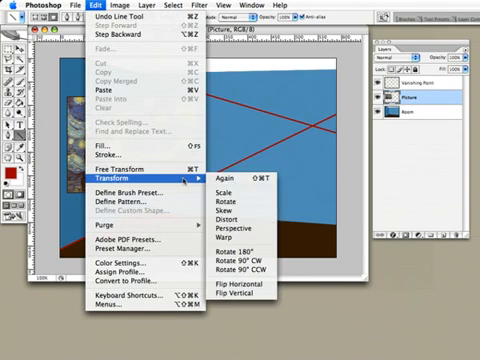
click(236, 220)
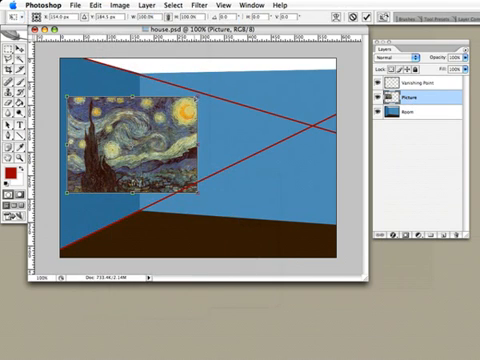
Drag the painting's right corners inward so it sits in perspective on the left wall
mouse_move(197, 97)
mouse_down()
mouse_move(292, 131)
mouse_move(193, 190)
mouse_up()
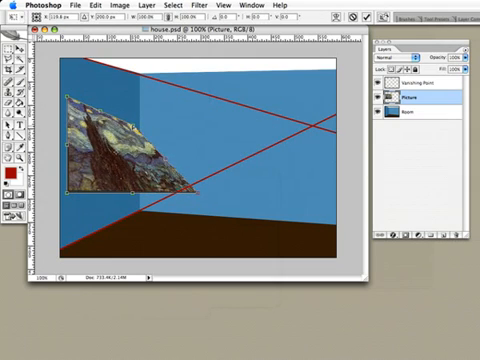
drag(140, 103, 131, 120)
mouse_move(193, 190)
mouse_down()
mouse_move(209, 153)
mouse_move(131, 175)
mouse_up()
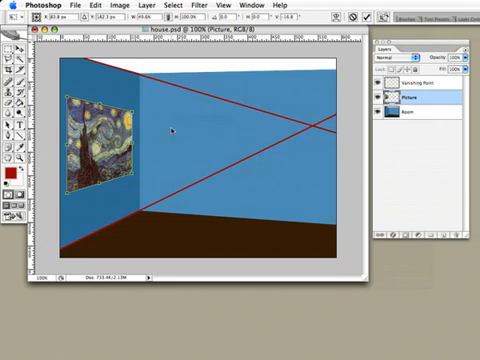
drag(132, 172, 132, 174)
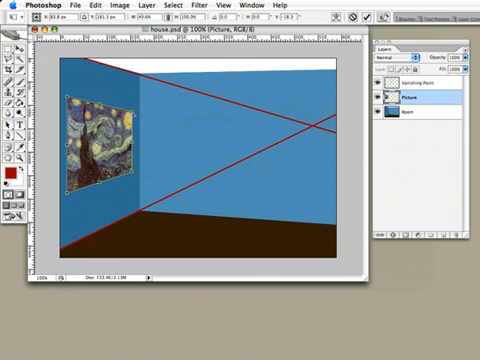
drag(132, 114, 134, 116)
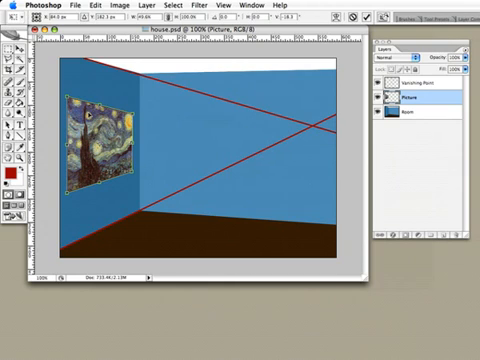
Commit the distortion and draw check lines from the painting's left corners toward the vanishing point
key(Return)
key(u)
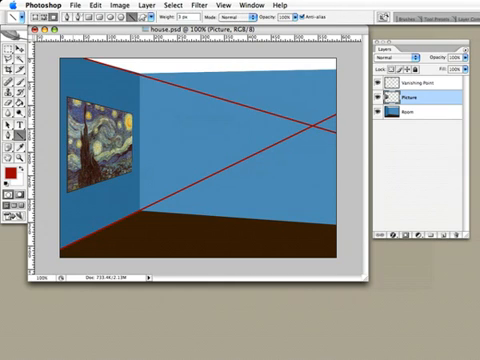
drag(66, 96, 357, 166)
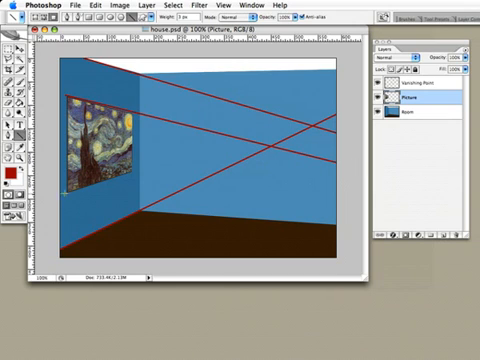
mouse_move(64, 193)
mouse_down()
mouse_move(320, 122)
mouse_move(316, 124)
mouse_up()
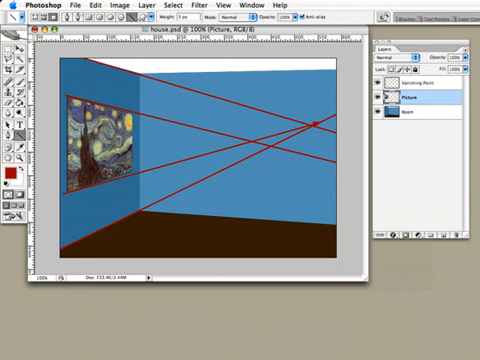
Undo the check lines and distort again, raising the top-right and lowering the bottom-right corner
key(ctrl+alt+z)
key(ctrl+alt+z)
click(95, 5)
mouse_move(112, 178)
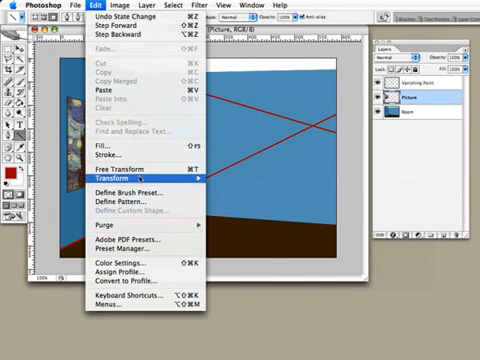
click(226, 219)
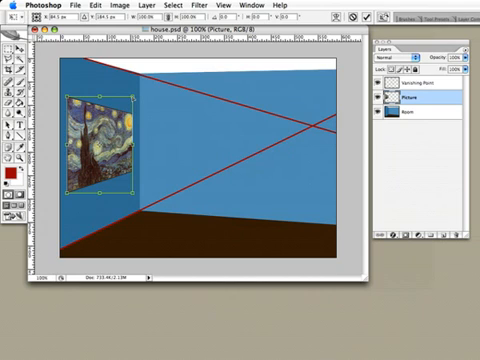
mouse_move(134, 97)
mouse_down()
mouse_move(134, 89)
mouse_move(134, 94)
mouse_up()
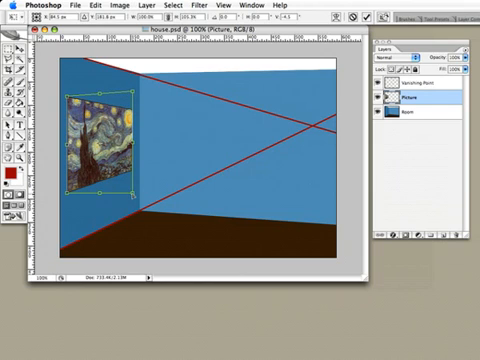
drag(132, 195, 134, 198)
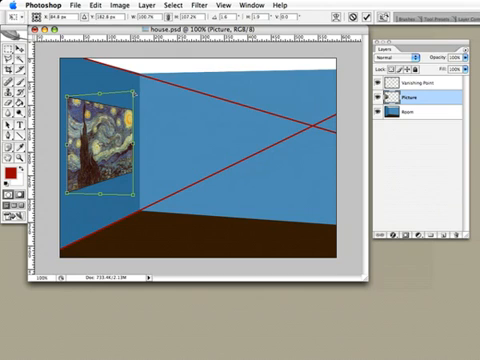
Commit the transform, draw check lines from the painting's left corners, then undo them
key(Return)
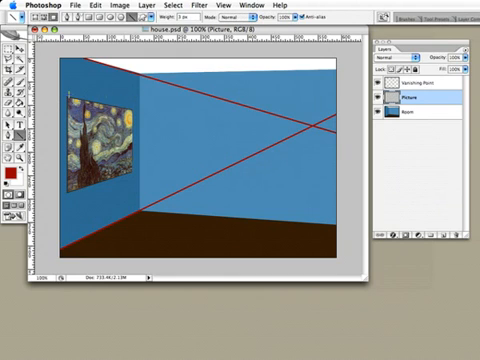
drag(61, 96, 302, 145)
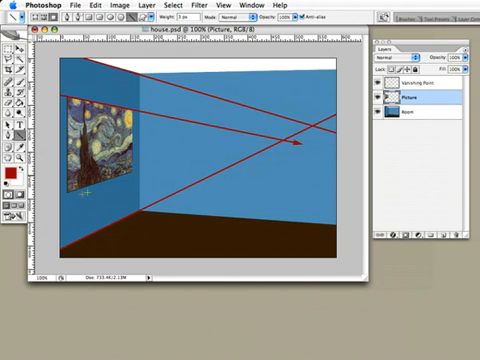
drag(61, 195, 326, 117)
key(ctrl+alt+z)
key(ctrl+alt+z)
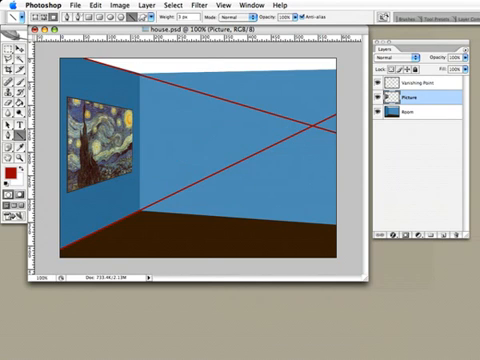
Distort once more, pulling the bottom-right corner down and outward, and commit it
click(97, 5)
mouse_move(120, 178)
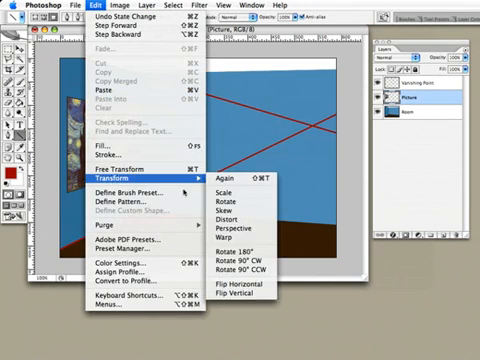
click(240, 219)
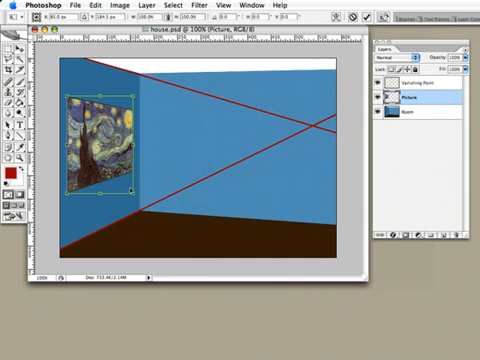
drag(133, 192, 135, 197)
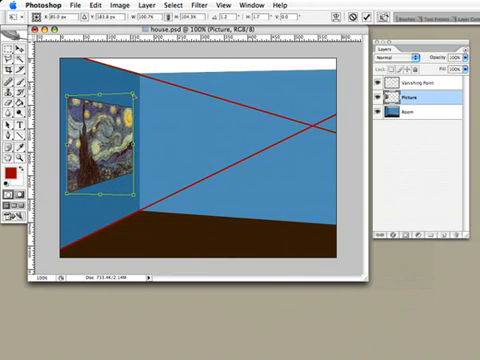
key(Return)
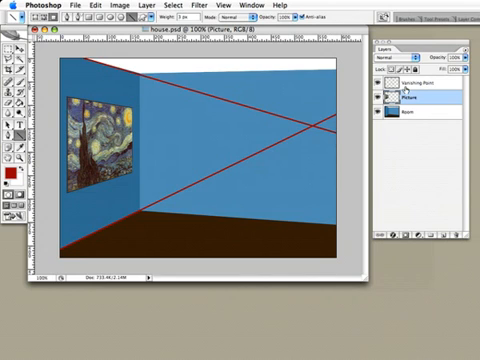
Select the Vanishing Point layer and hide it, leaving only the angled painting
click(405, 84)
click(377, 83)
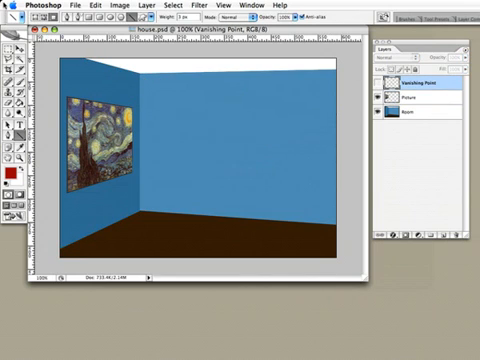